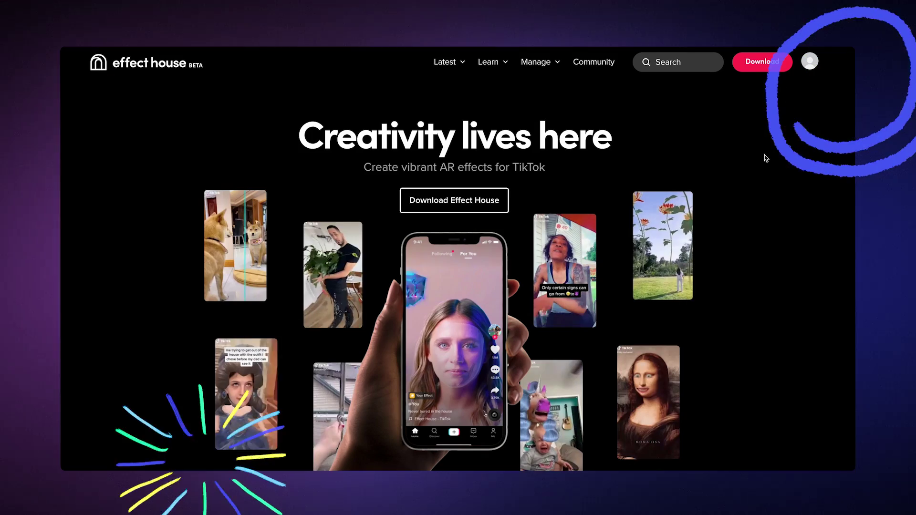
- Go to the Effect House download page and scroll to the Mac and Windows minimum requirements
click(763, 68)
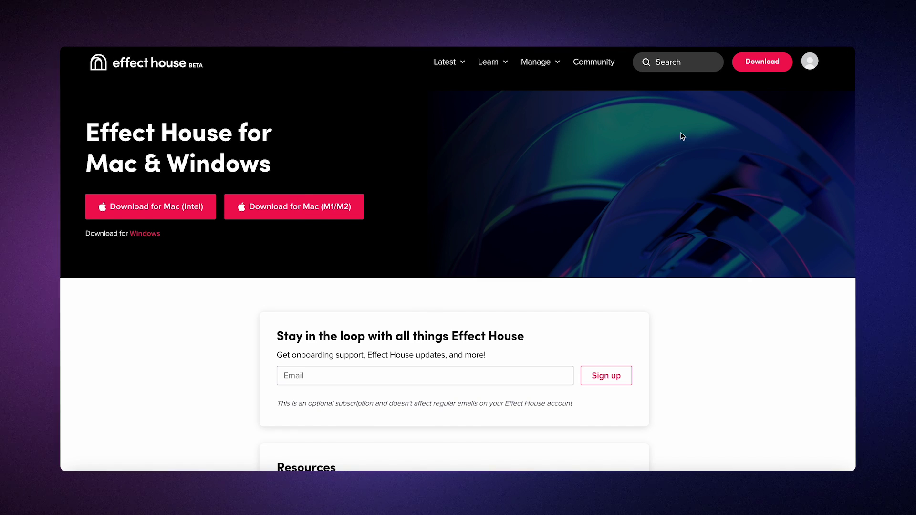
scroll(729, 322, down, 10)
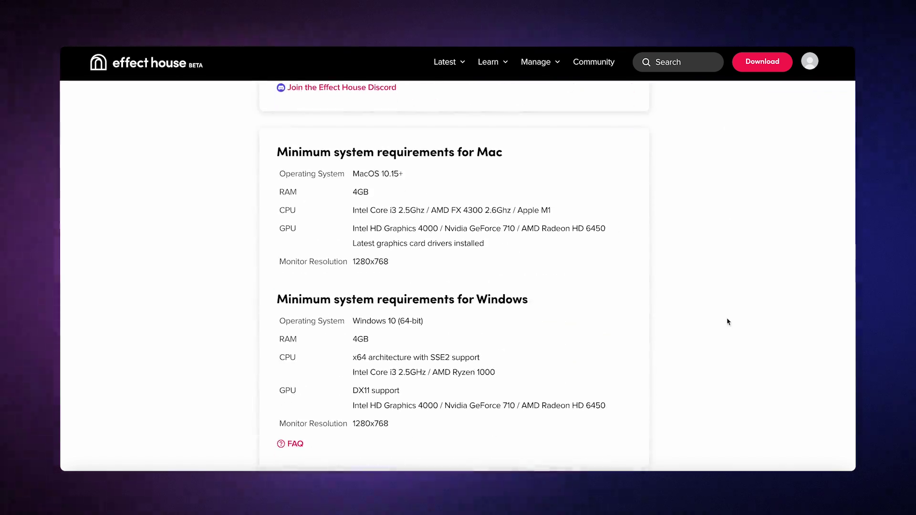
scroll(728, 322, down, 1)
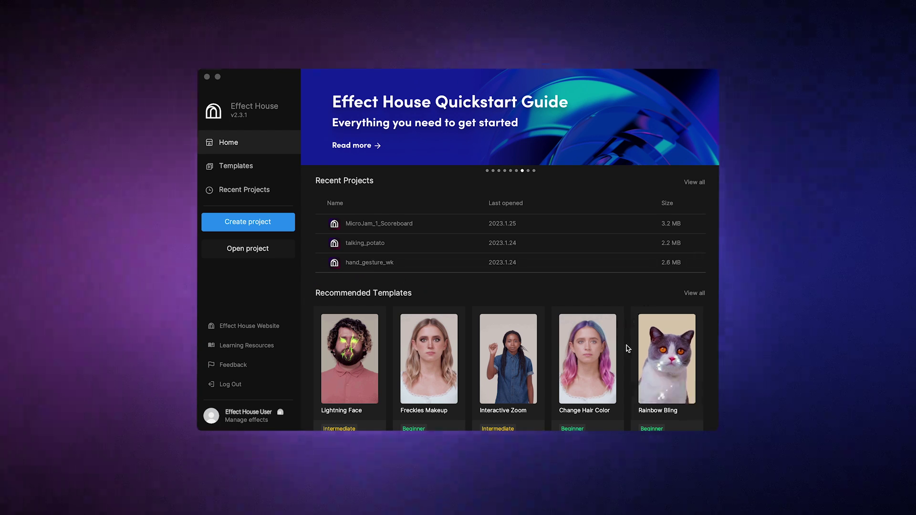
- Scroll the Home page through Recent Projects and Recommended Templates
scroll(628, 348, down, 1)
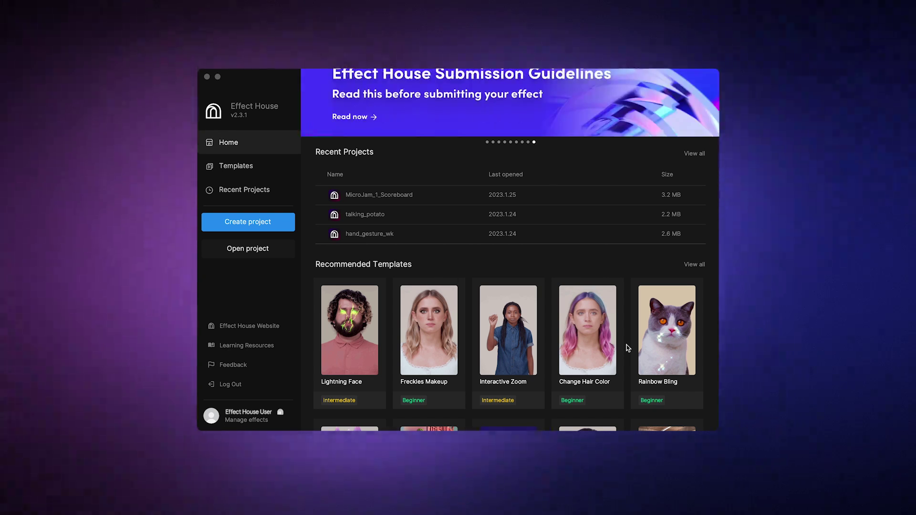
scroll(627, 347, down, 5)
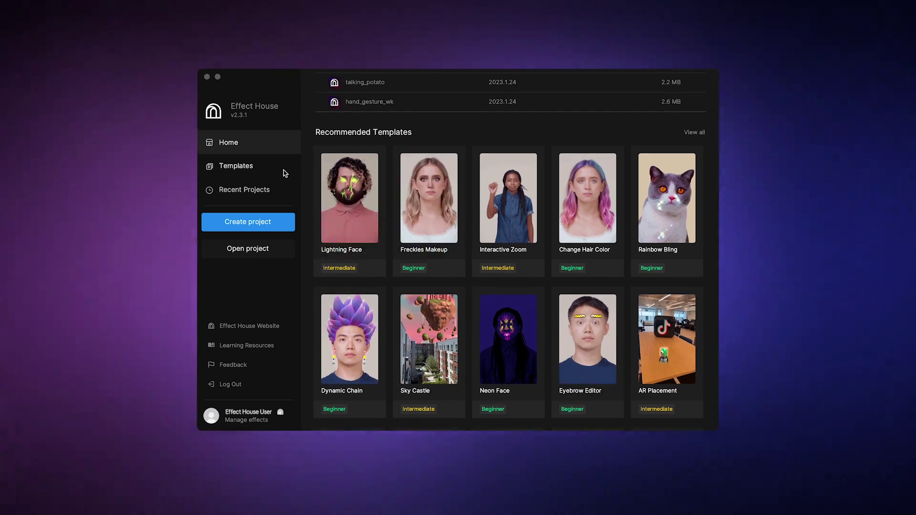
- Browse the Face, Body, Interactive, World and Audio templates, then start a Freckles Makeup project
click(267, 170)
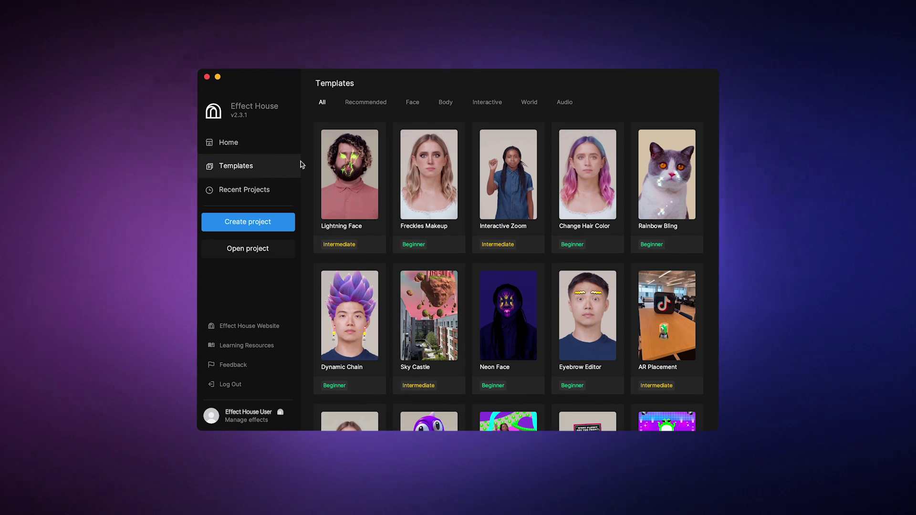
click(410, 103)
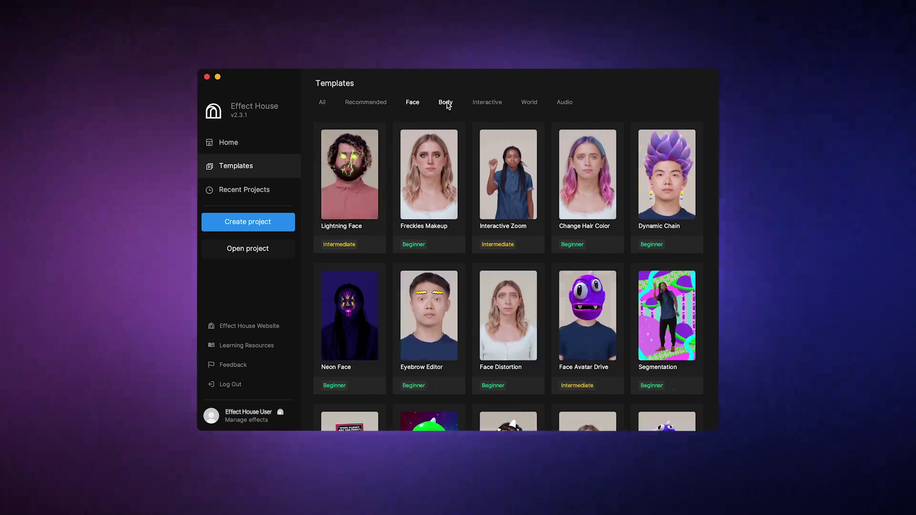
click(447, 103)
click(494, 106)
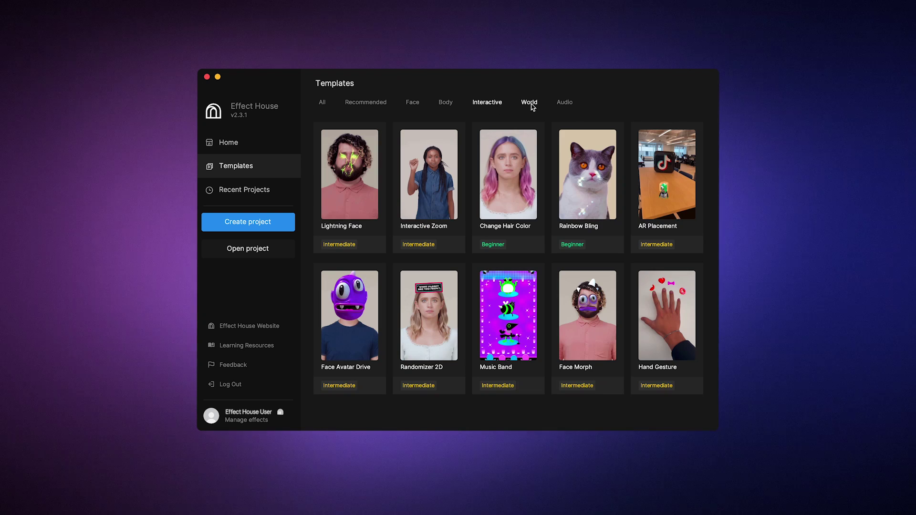
click(531, 104)
click(565, 103)
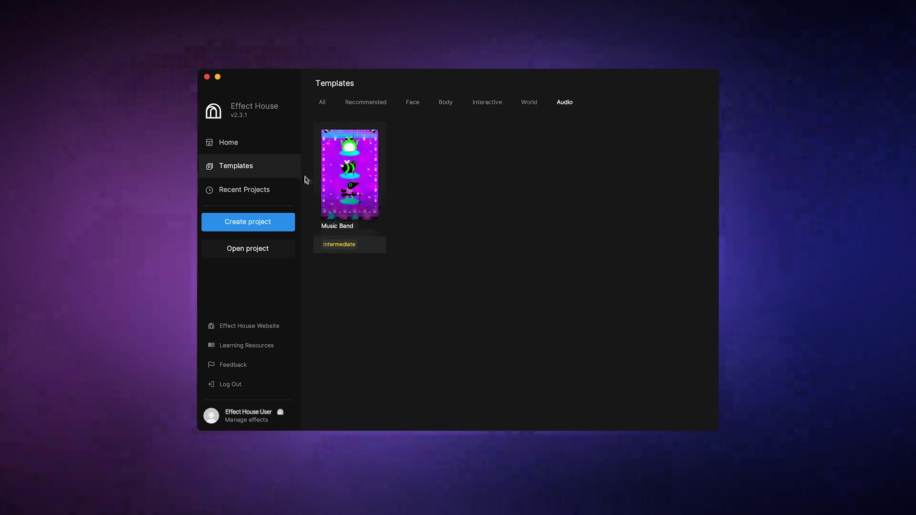
click(249, 190)
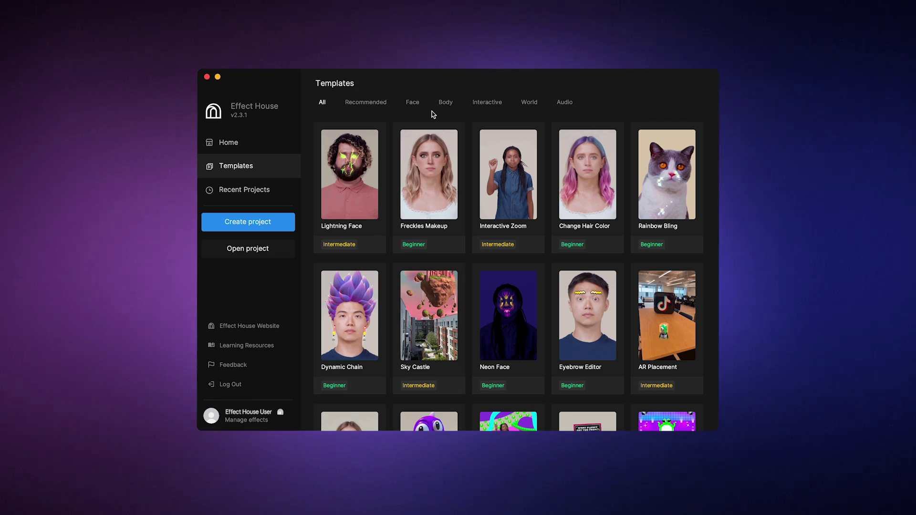
click(428, 168)
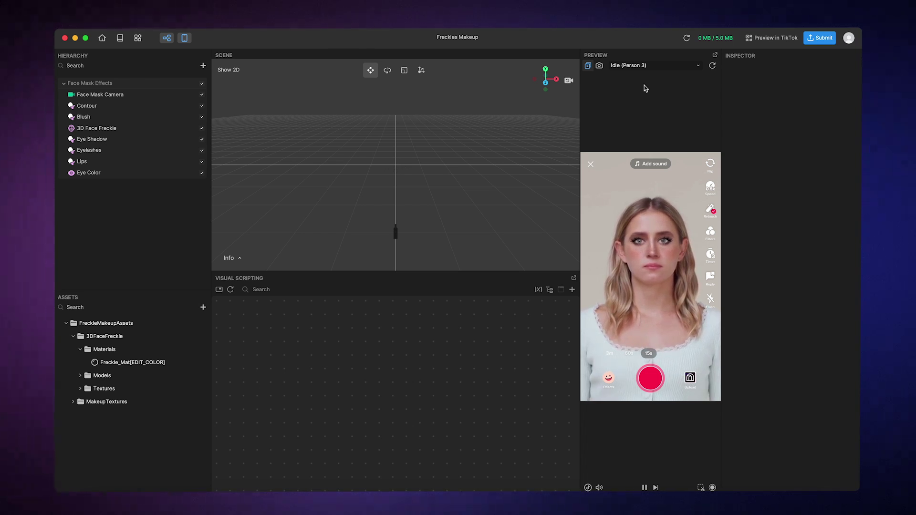
- Keep Idle (Person 3) as the preview video and review the preview device options unchanged
click(642, 67)
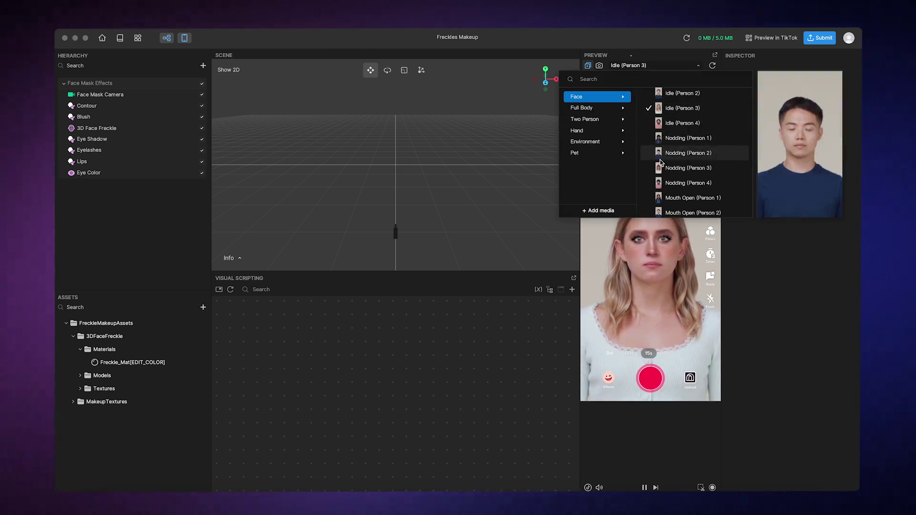
click(659, 67)
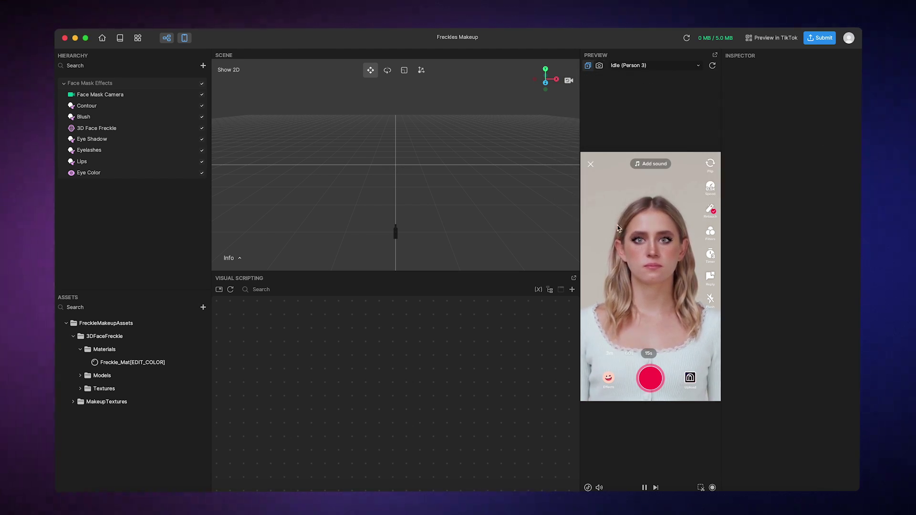
click(588, 487)
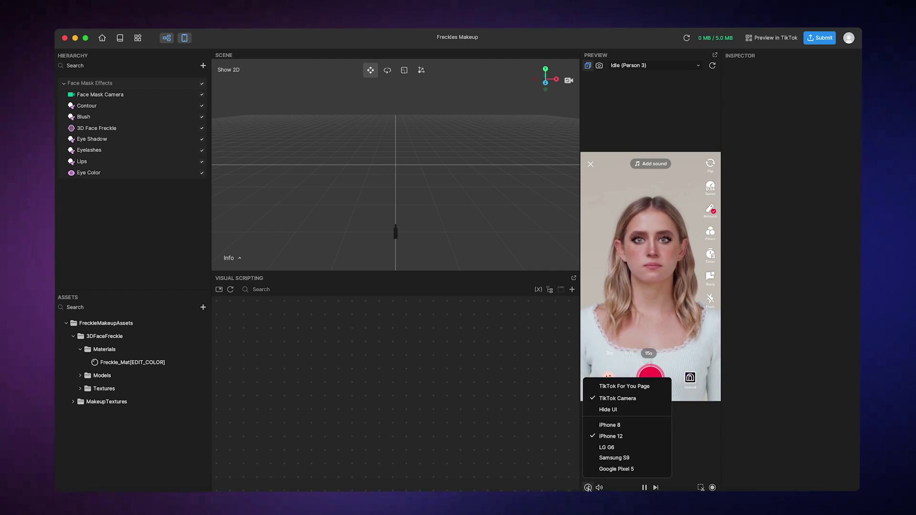
click(587, 488)
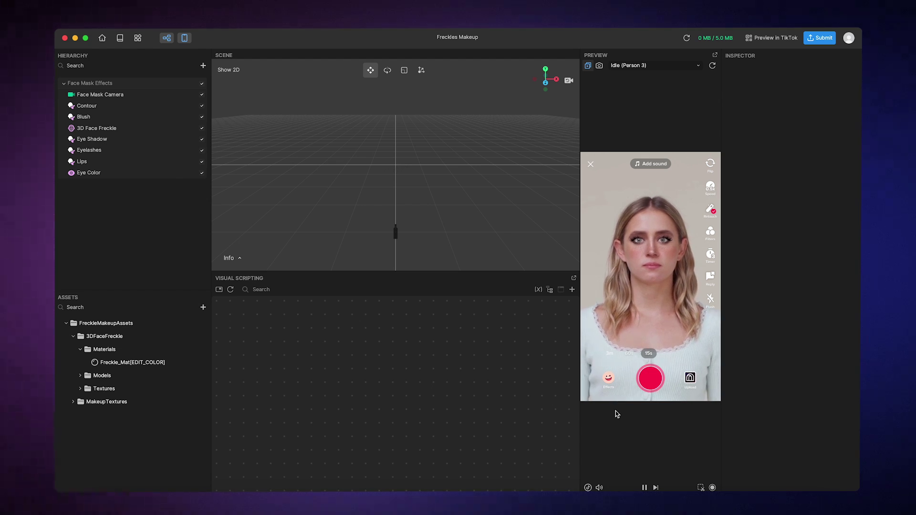
- Undock the Preview panel into a floating window positioned over the scene
click(186, 40)
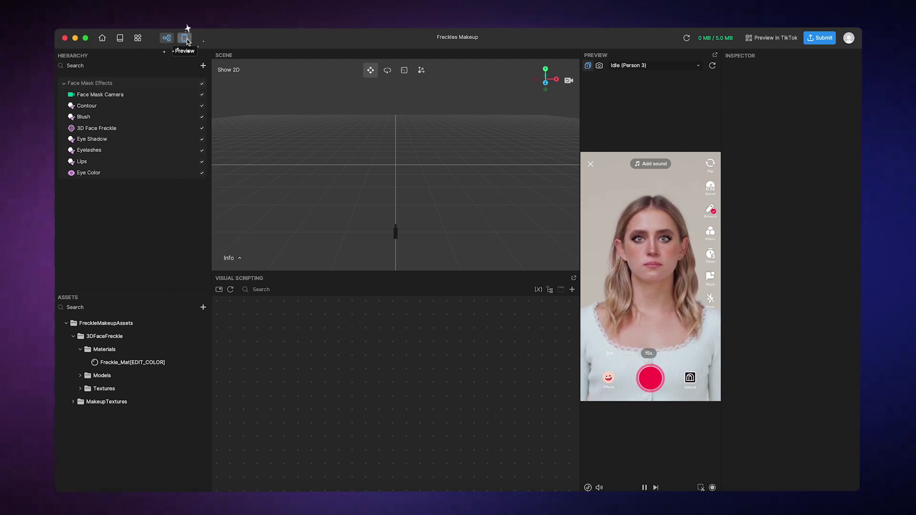
click(715, 58)
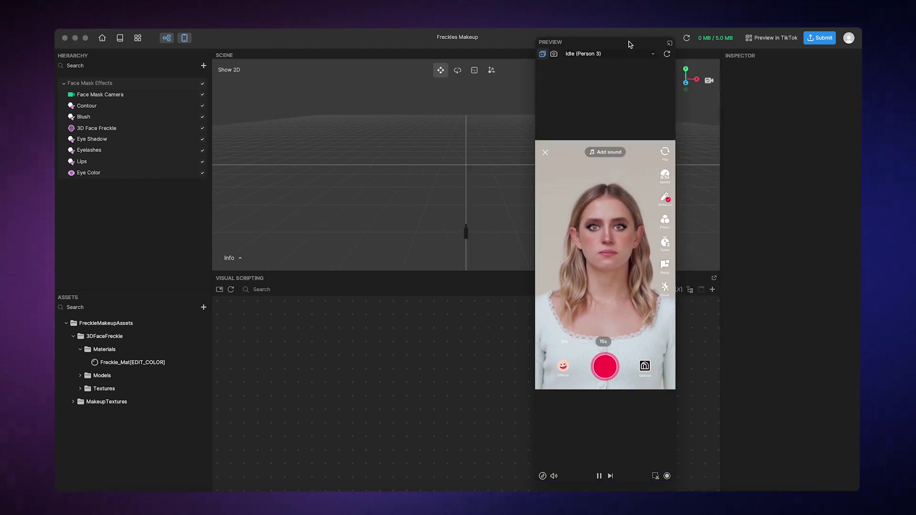
drag(630, 45, 700, 42)
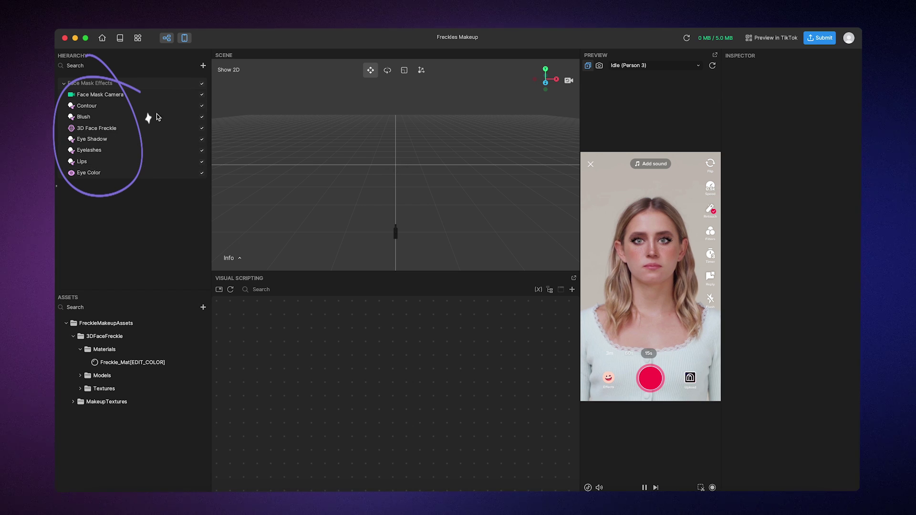
- Toggle the Eye Color and Lips layers off and back on, then show the Post Effect options
click(202, 175)
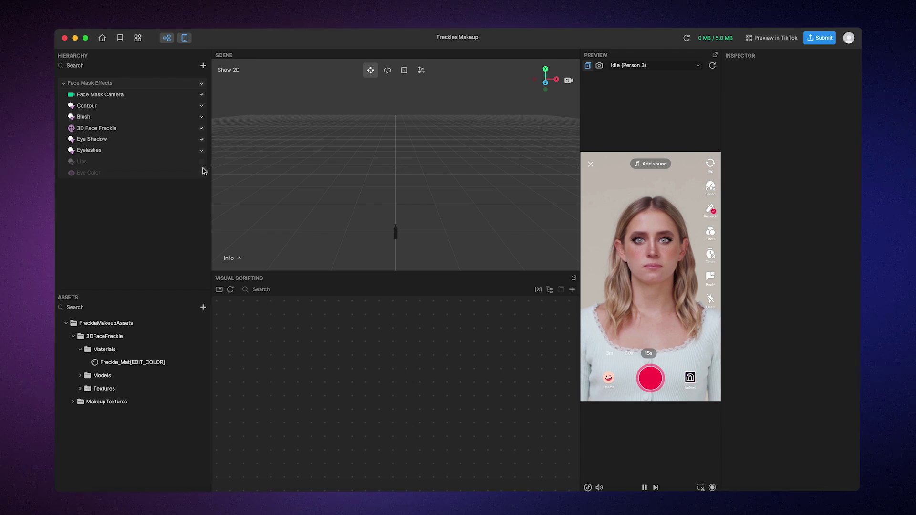
click(202, 162)
click(202, 175)
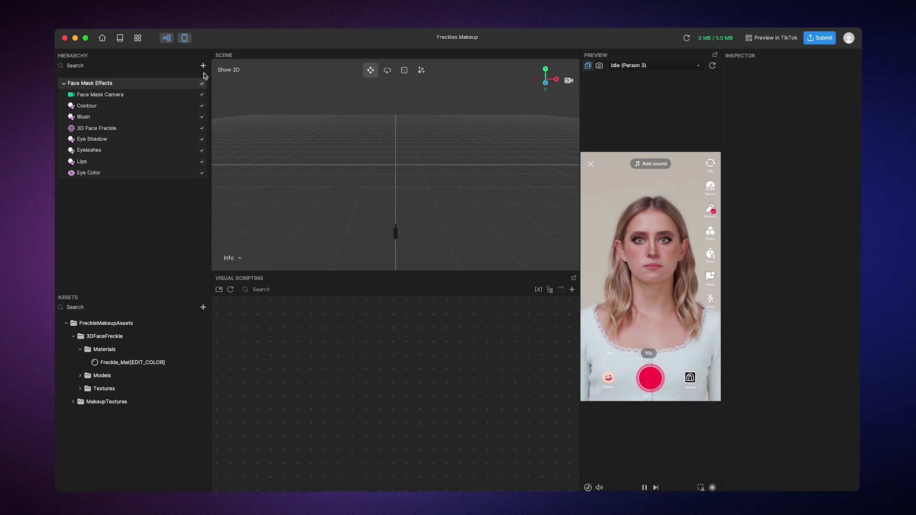
click(203, 68)
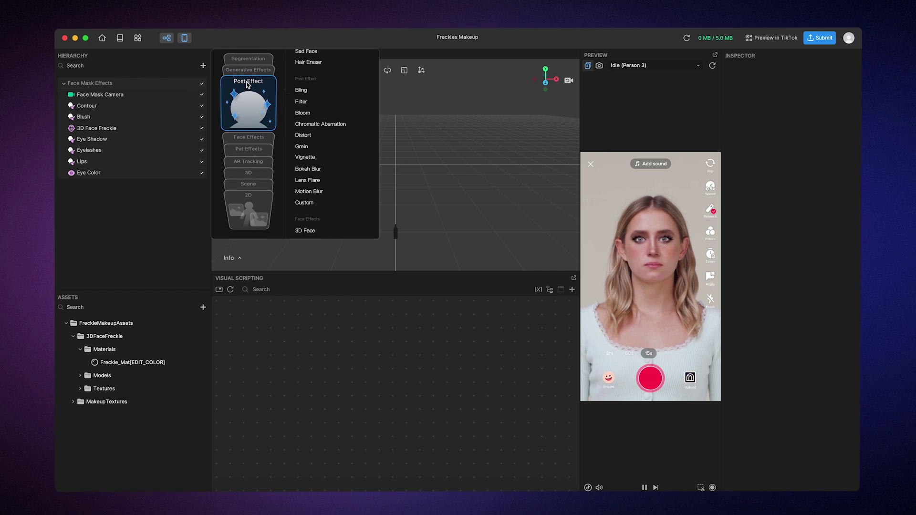
click(300, 90)
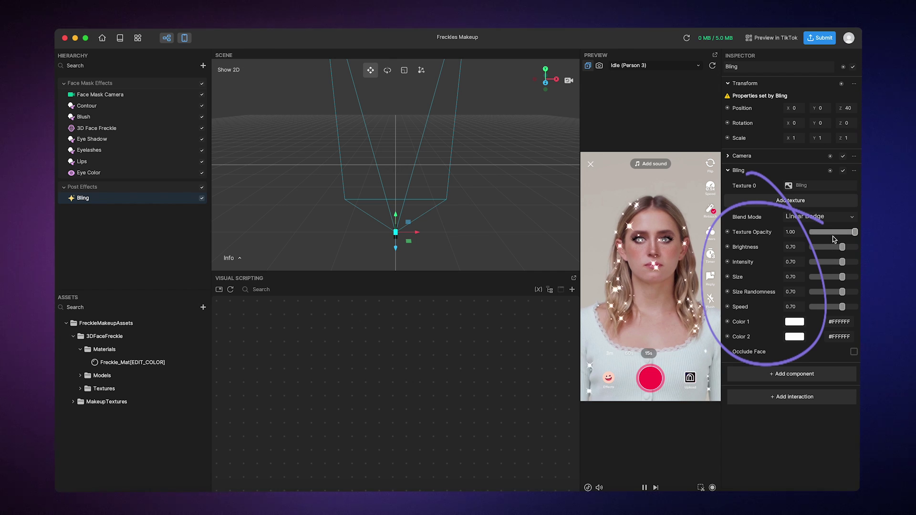
drag(855, 233, 820, 248)
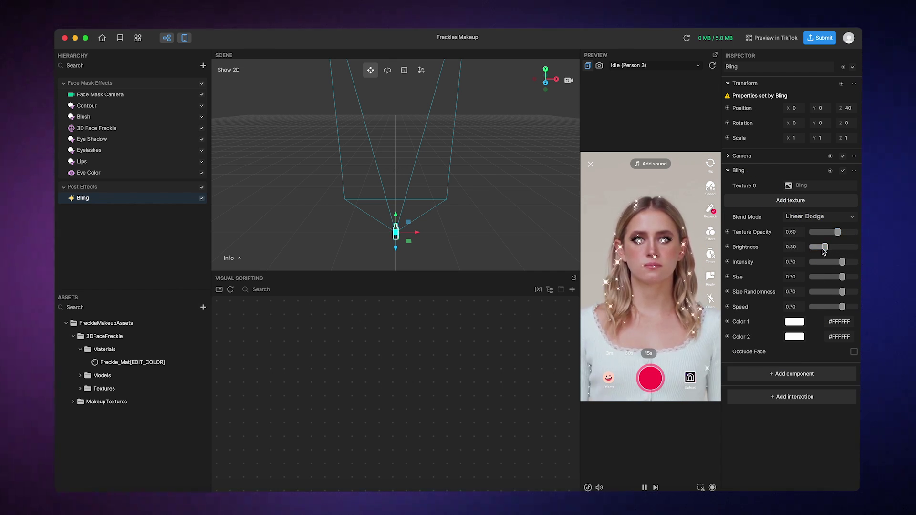
click(530, 203)
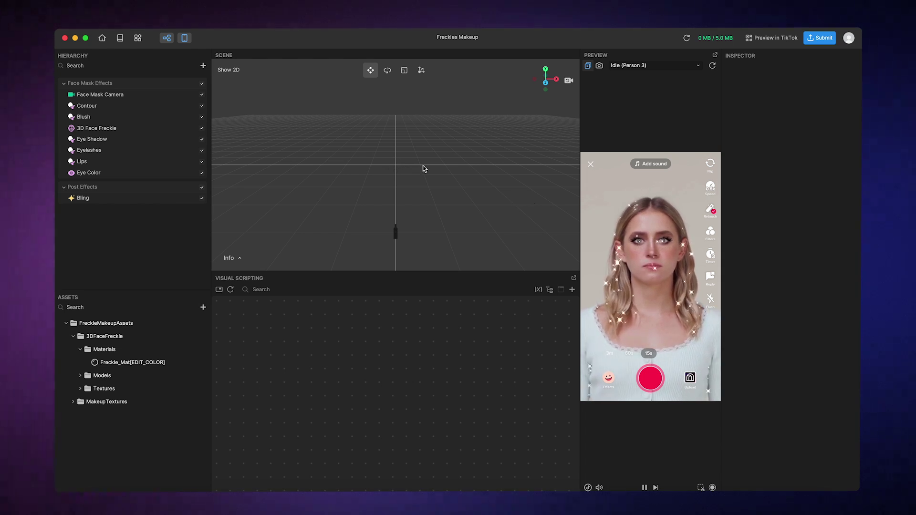
- Add an Image object, move it lower, rotate it to Y 318.2 and scale it to 0.7
click(202, 65)
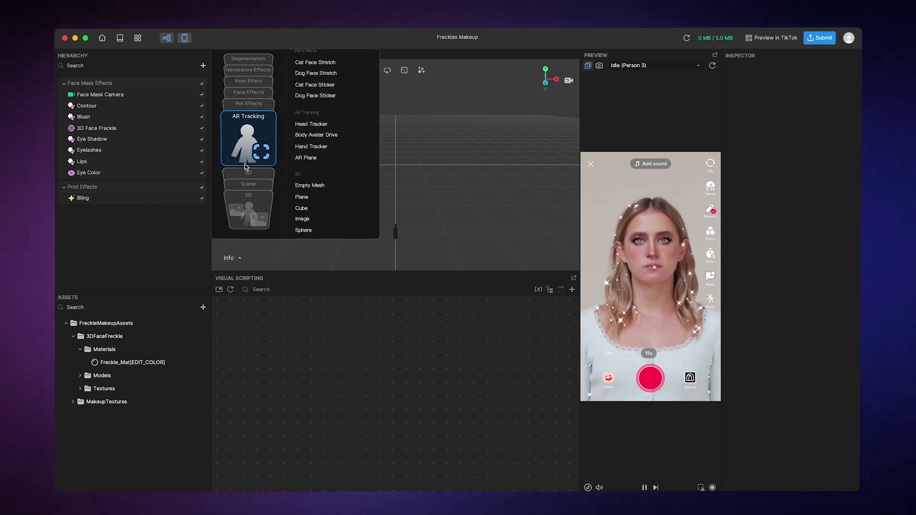
click(304, 171)
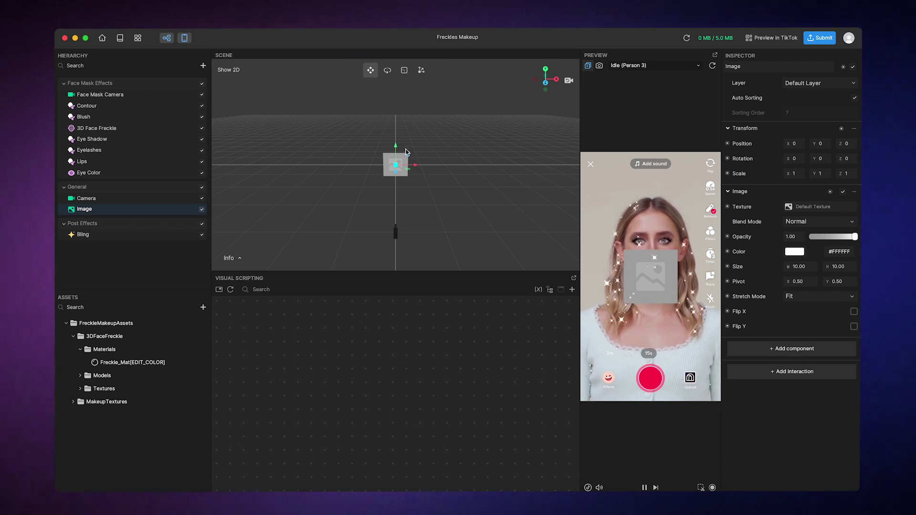
drag(396, 168, 392, 191)
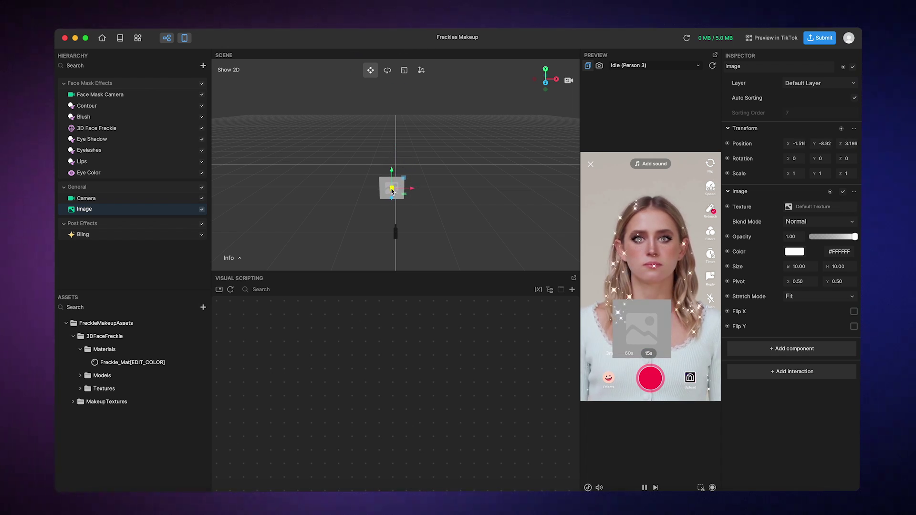
click(387, 70)
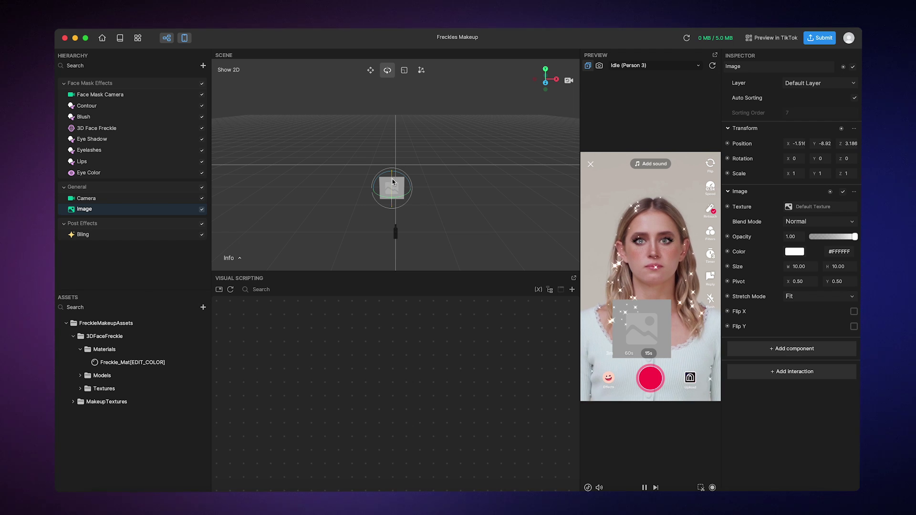
drag(400, 201, 379, 204)
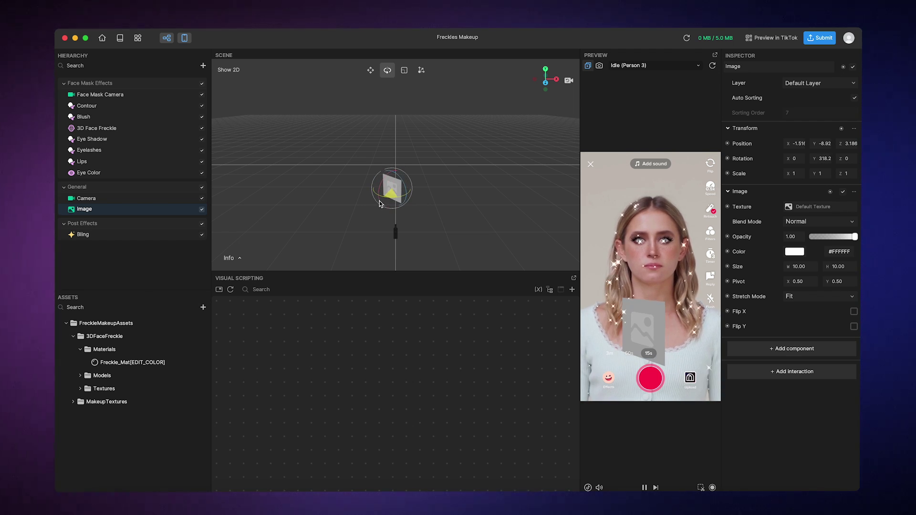
click(404, 70)
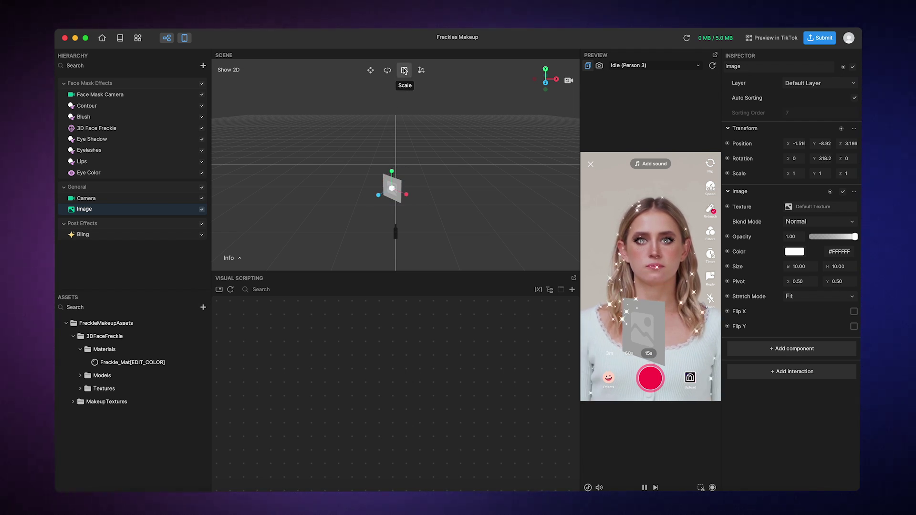
drag(393, 190, 390, 194)
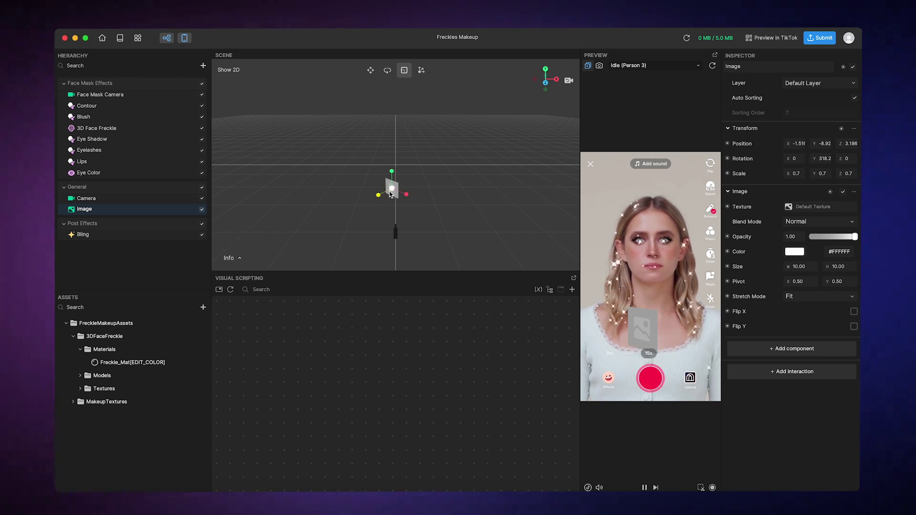
- Orbit the scene view, reset it to the front, and select the Eye Shadow layer
click(440, 167)
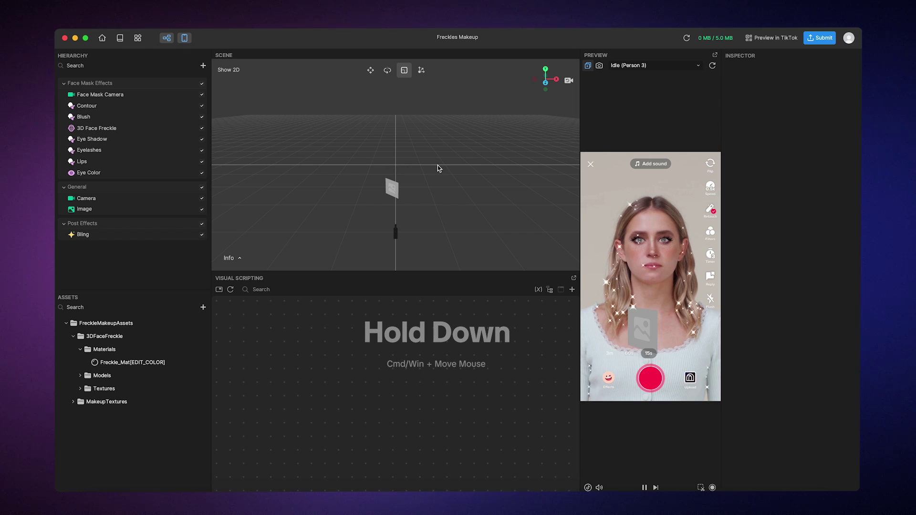
super+drag(440, 167, 411, 175)
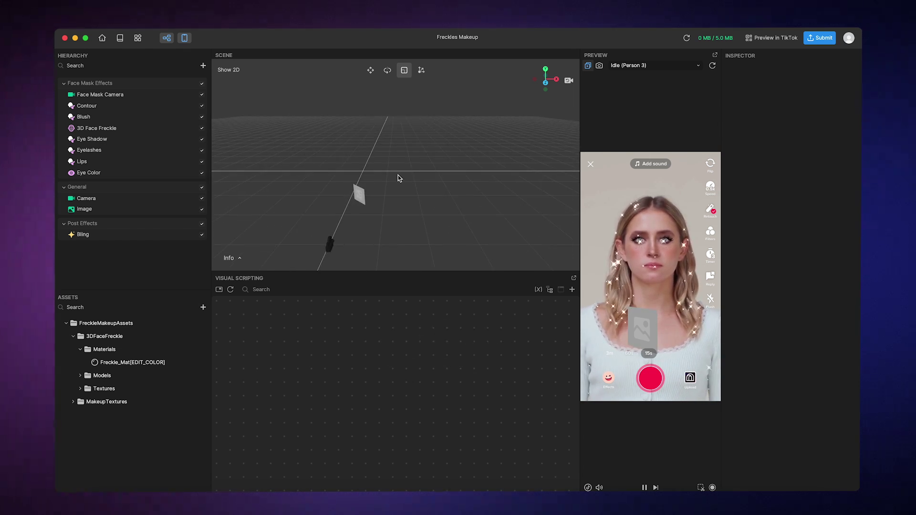
mouse_move(398, 180)
right_down()
mouse_move(428, 166)
mouse_move(375, 171)
mouse_move(386, 168)
right_up()
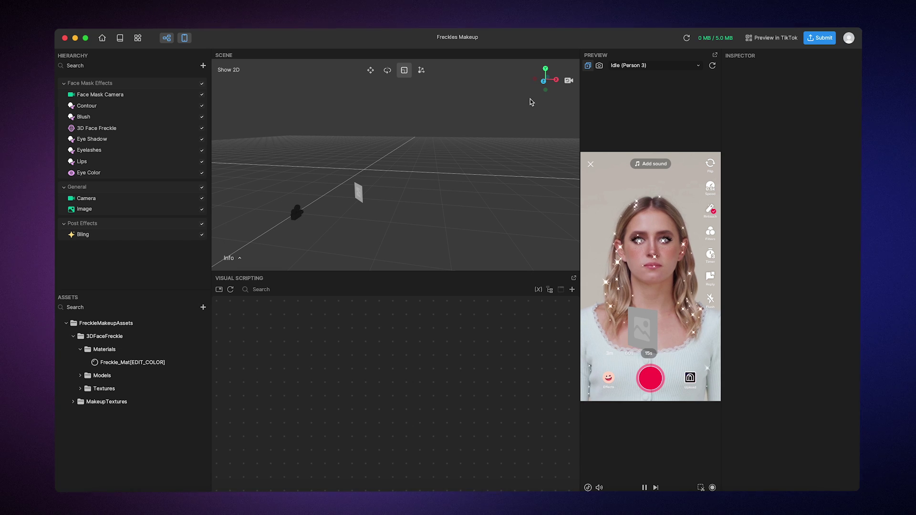
click(569, 81)
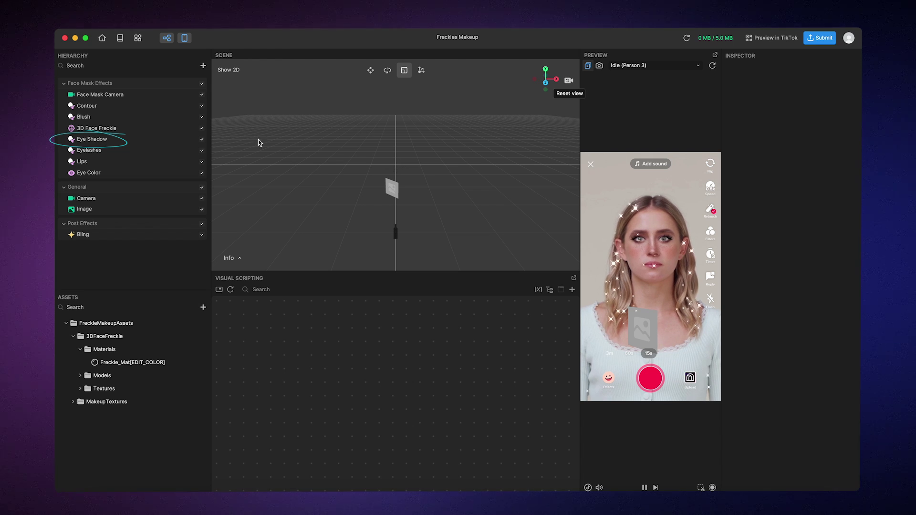
click(181, 144)
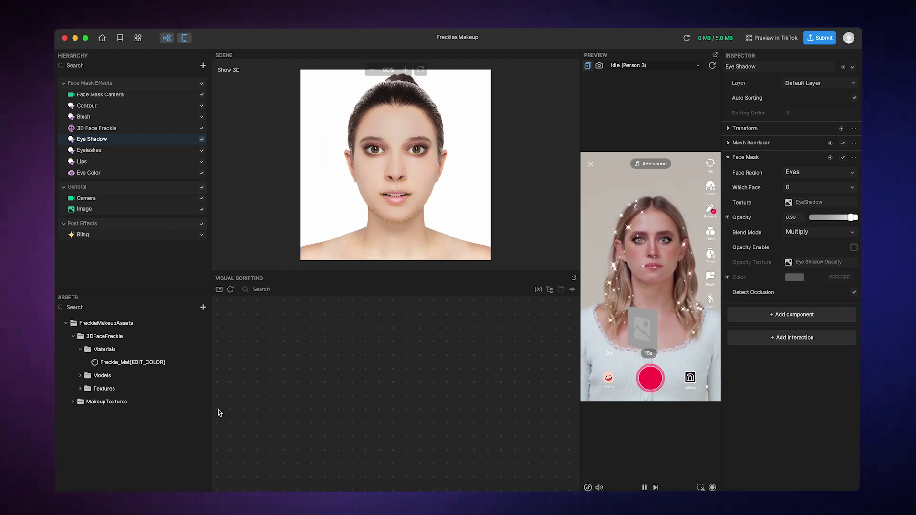
- Set the Freckle_Mat[EDIT_COLOR] material's Albedo Color to blue #1B59B4
click(175, 364)
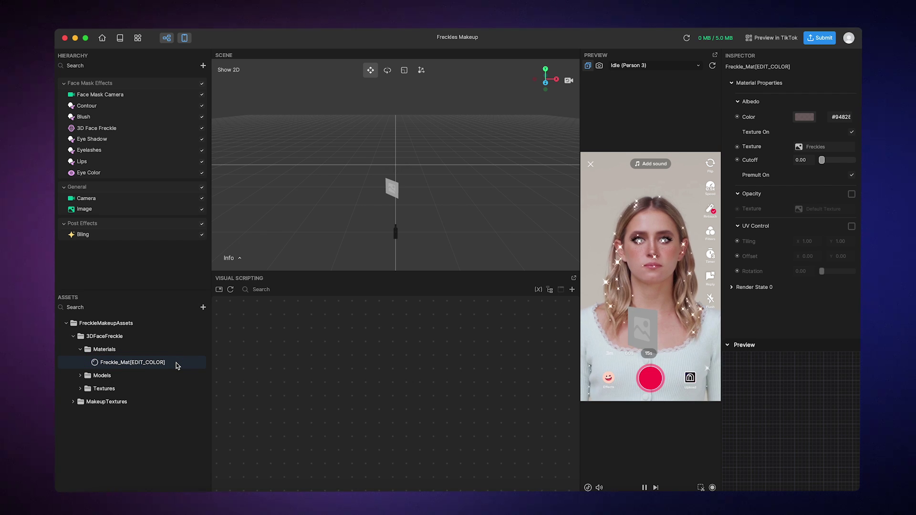
click(804, 118)
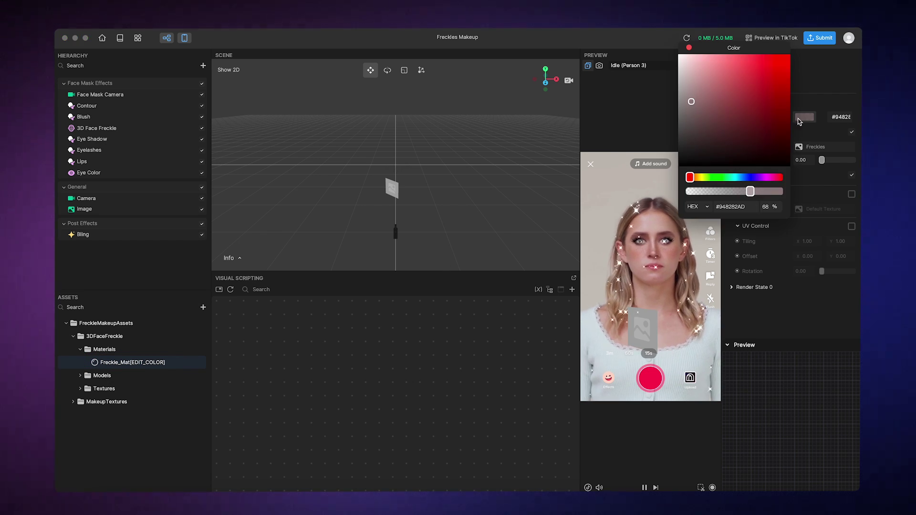
drag(691, 102, 773, 88)
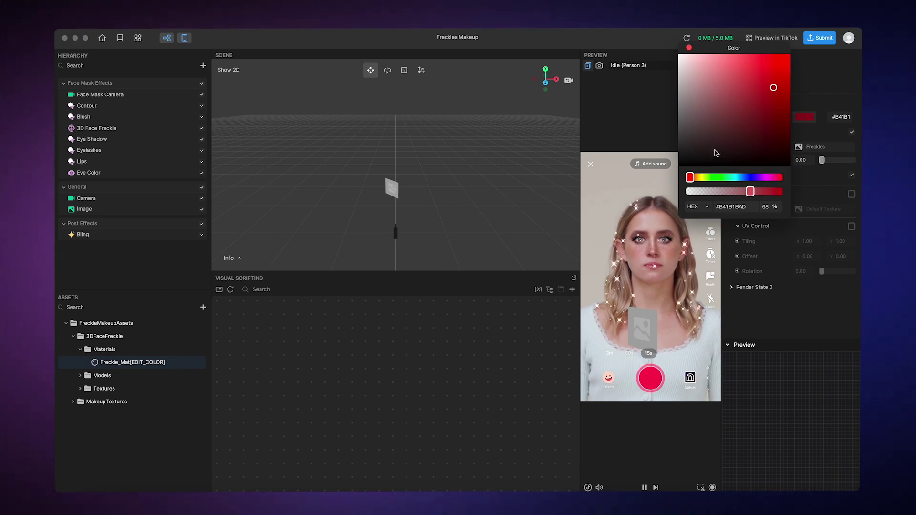
drag(694, 179, 784, 193)
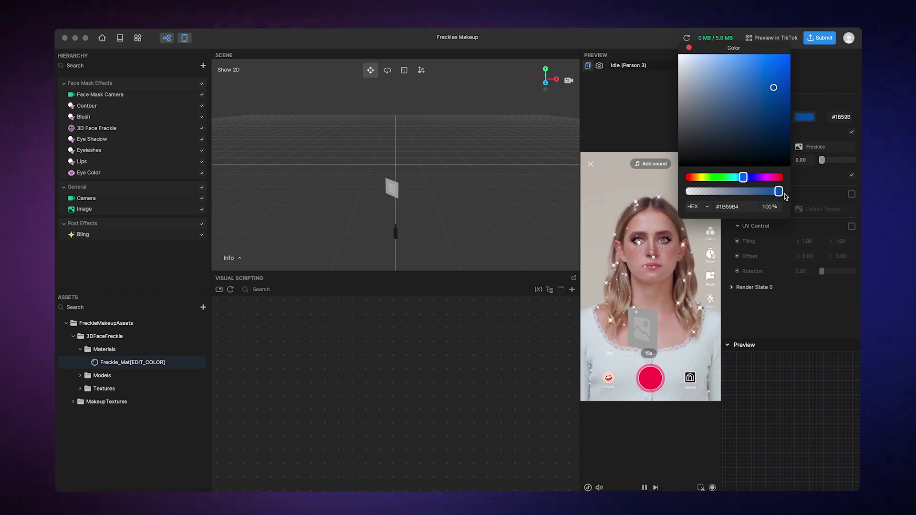
click(689, 48)
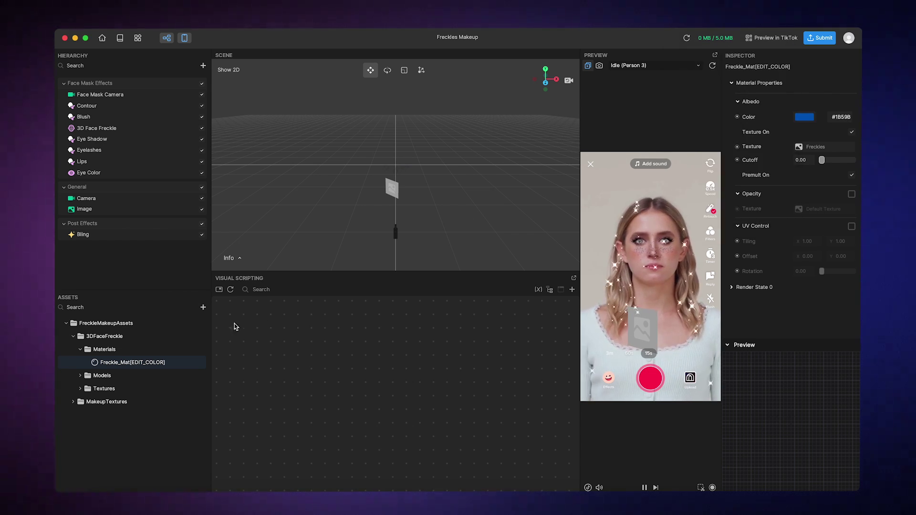
click(204, 308)
mouse_move(224, 299)
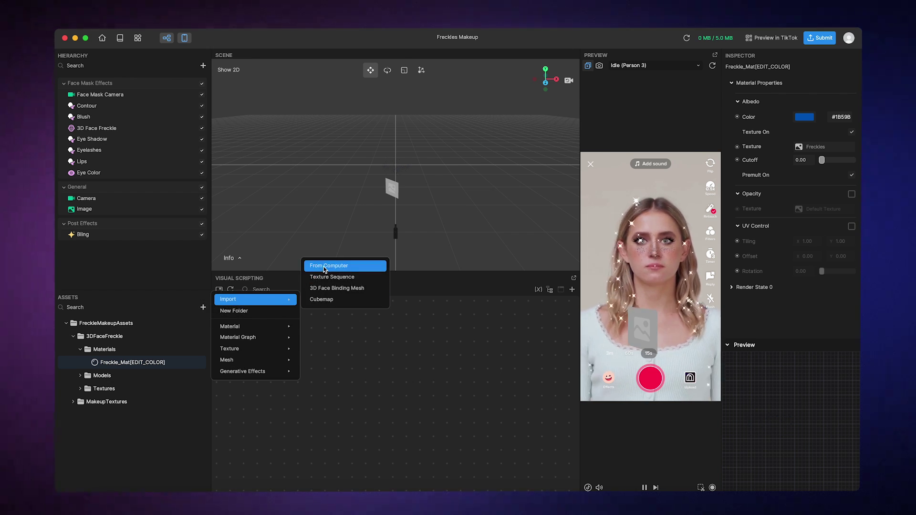
click(335, 323)
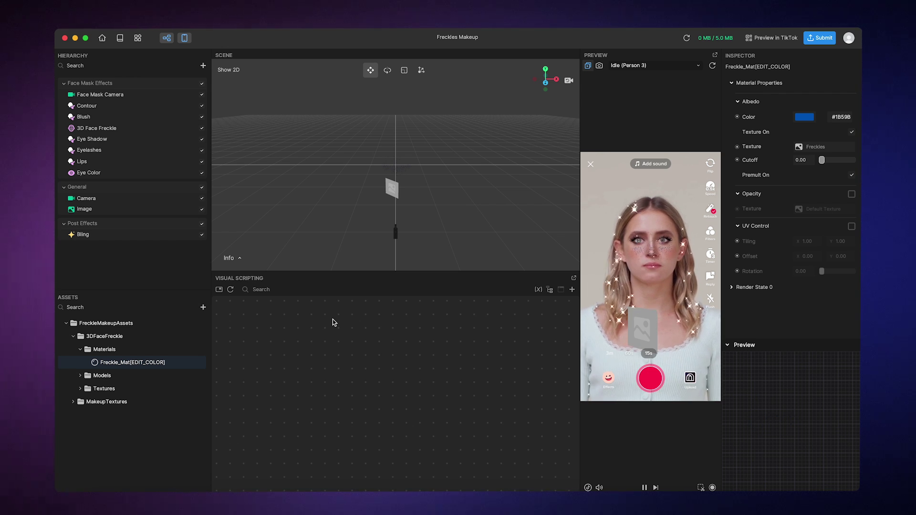
click(138, 38)
scroll(360, 159, down, 5)
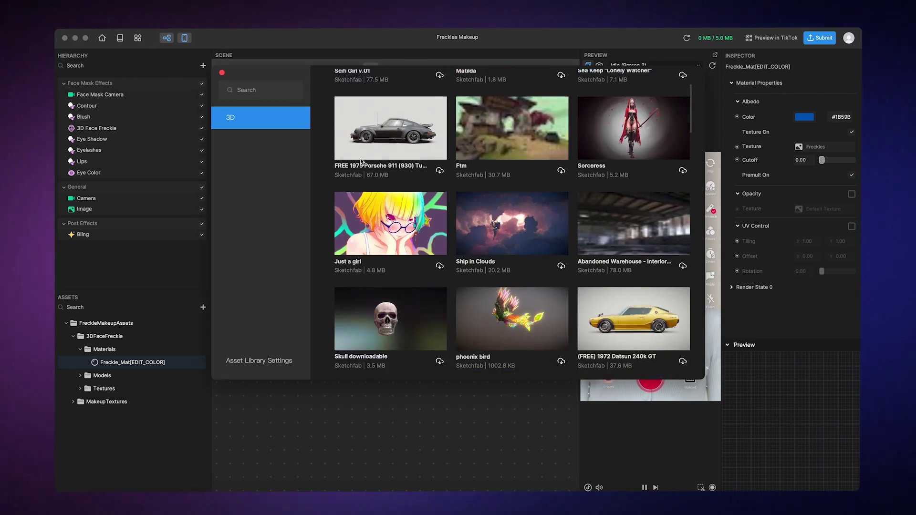
scroll(359, 158, down, 2)
scroll(360, 158, down, 2)
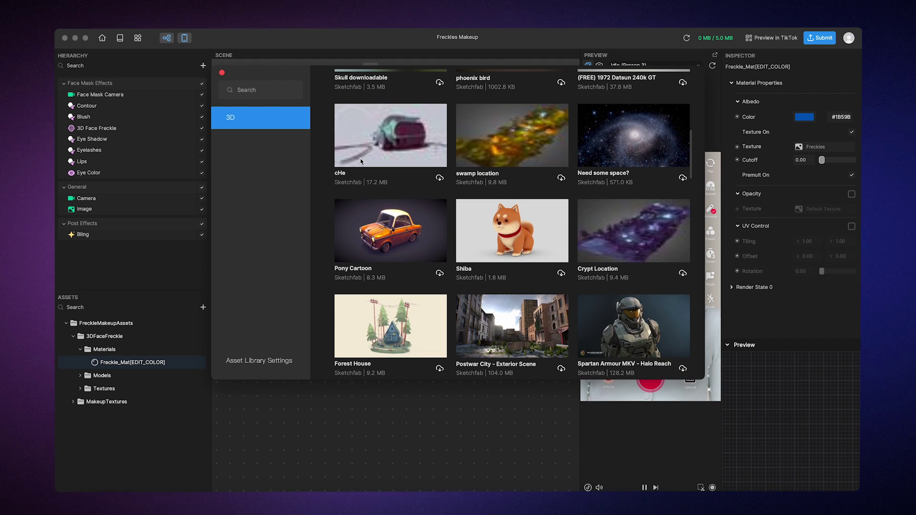
click(222, 72)
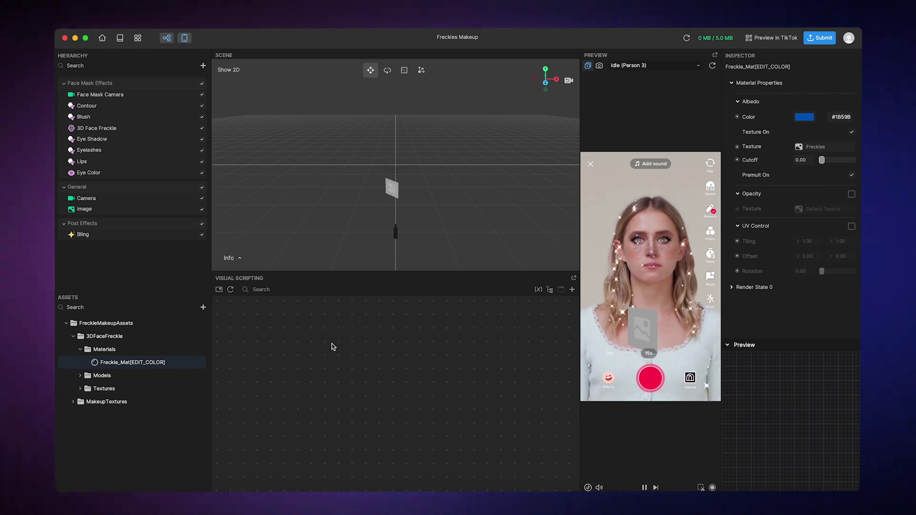
- Toggle the Visual Scripting panel, float it as a window, then dock it back beneath the Scene
click(167, 40)
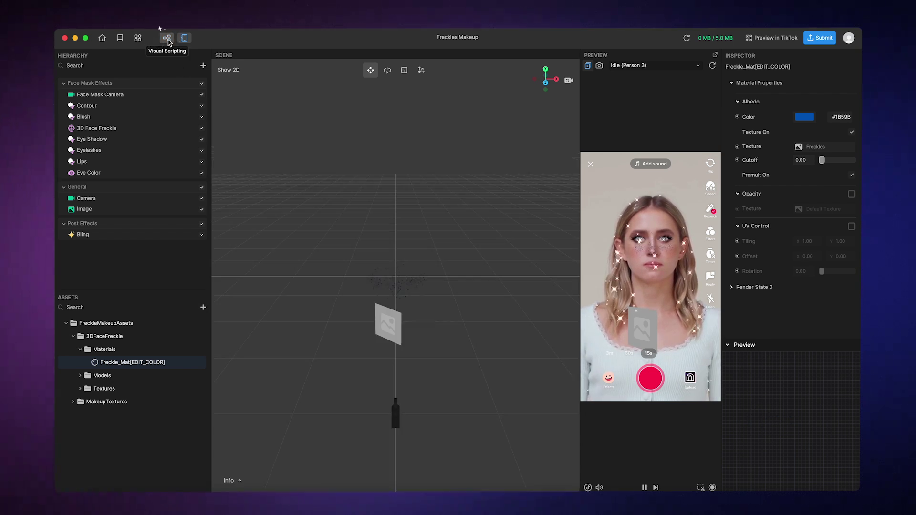
click(168, 39)
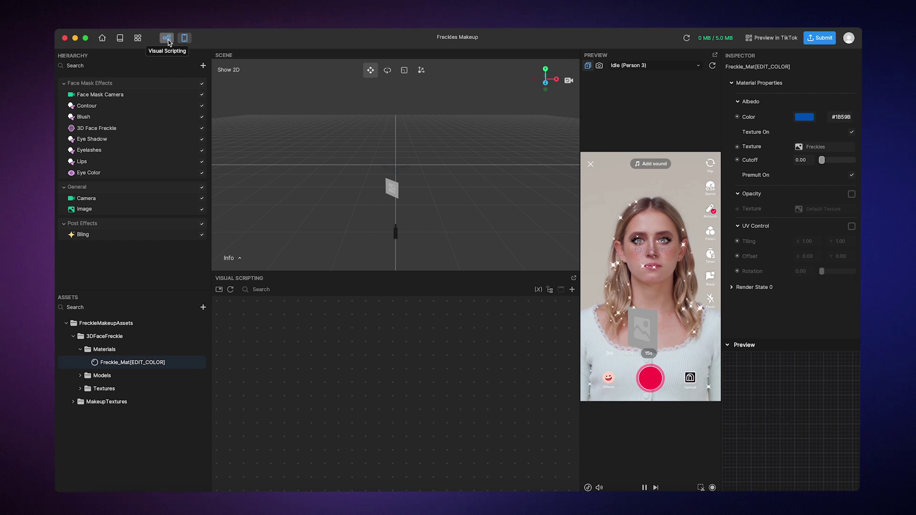
click(574, 278)
drag(561, 117, 531, 155)
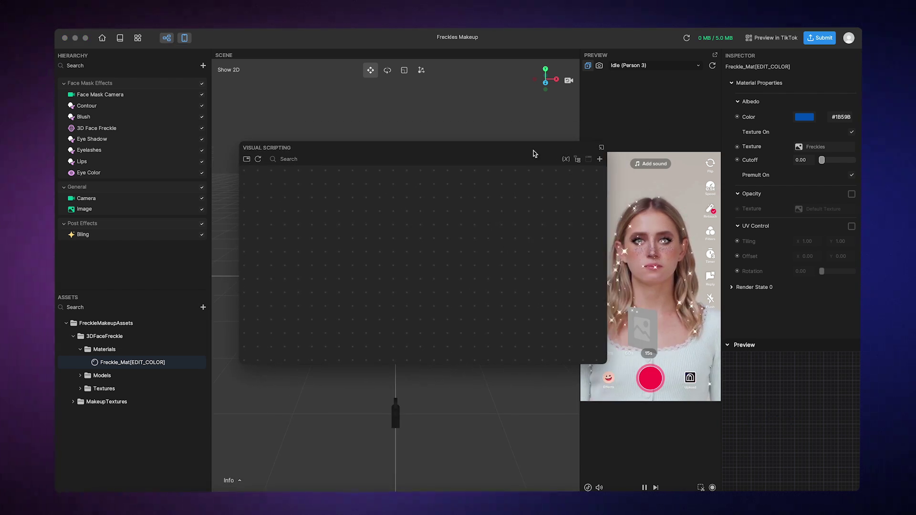
click(602, 148)
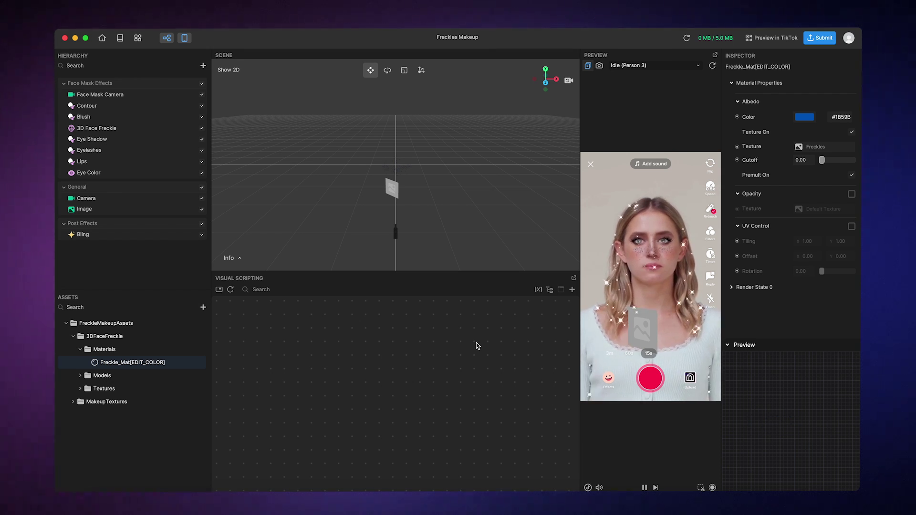
- Give Bling the Tap Screen to Toggle Visibility interaction, test it, get a QR preview, then submit
click(173, 237)
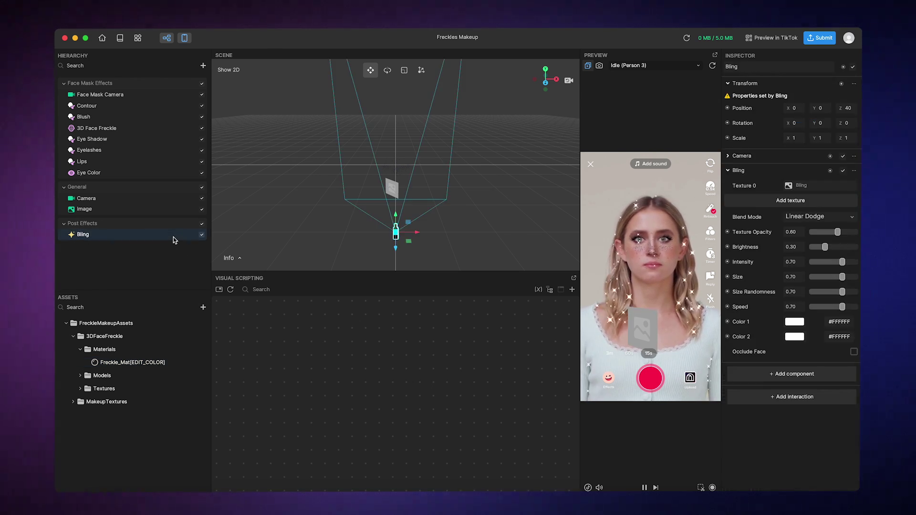
click(786, 399)
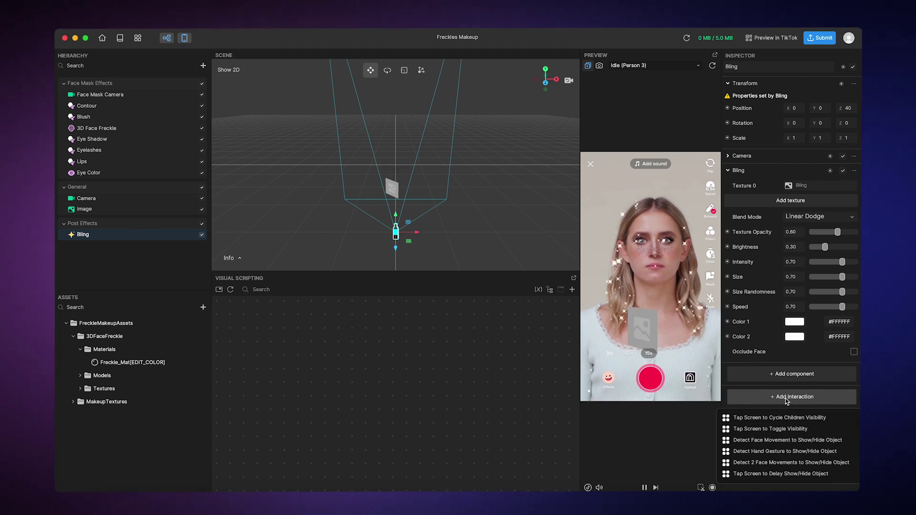
click(780, 429)
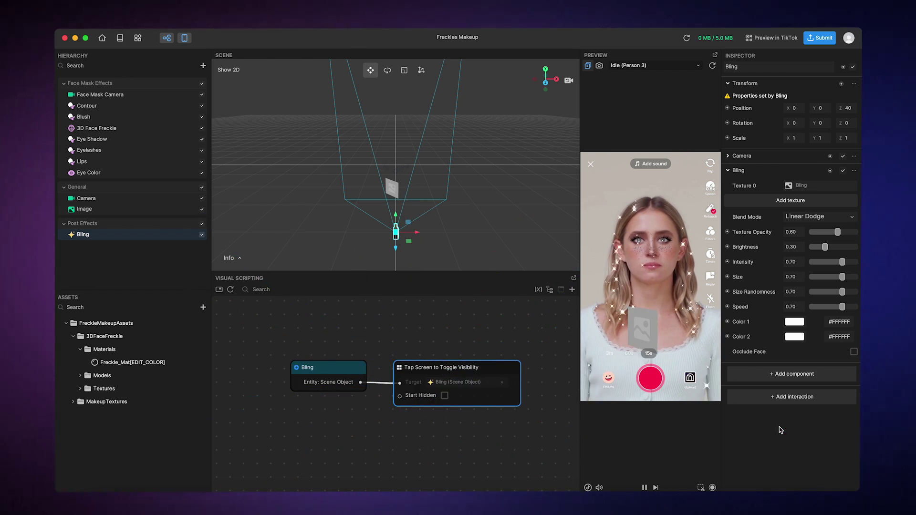
click(673, 289)
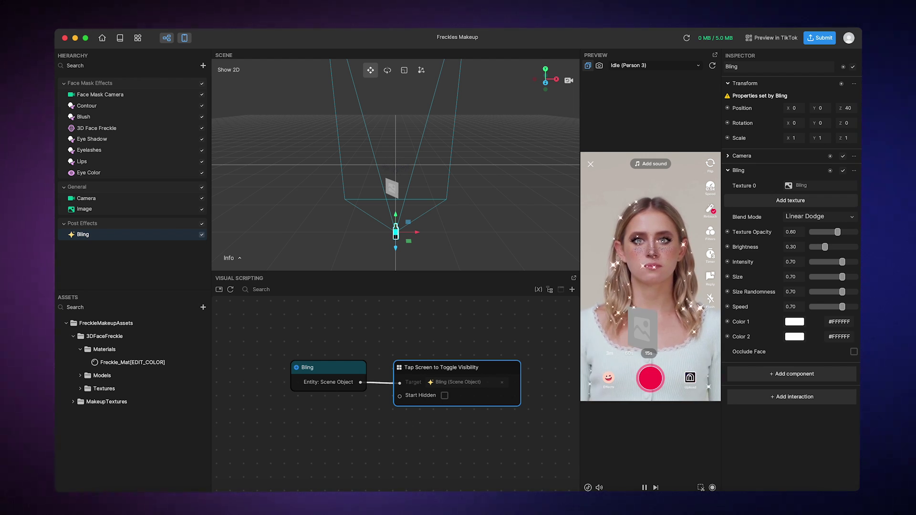
click(773, 39)
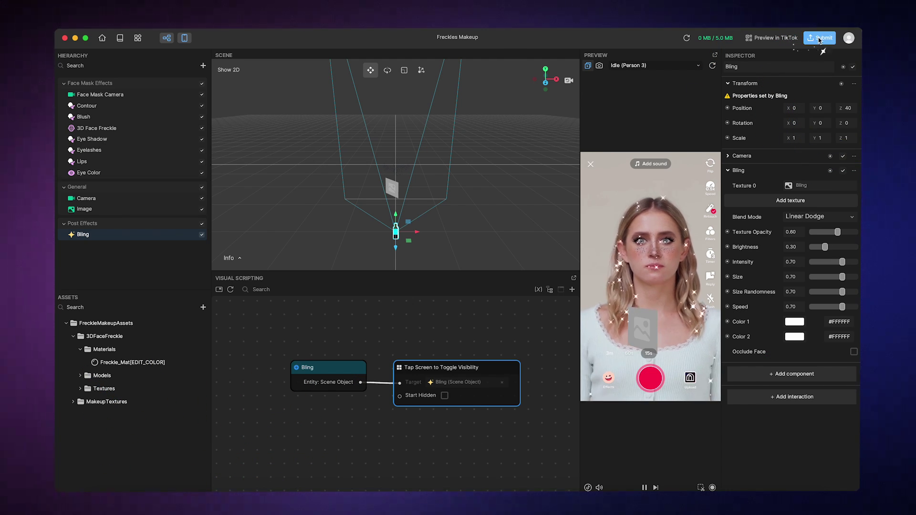
click(818, 38)
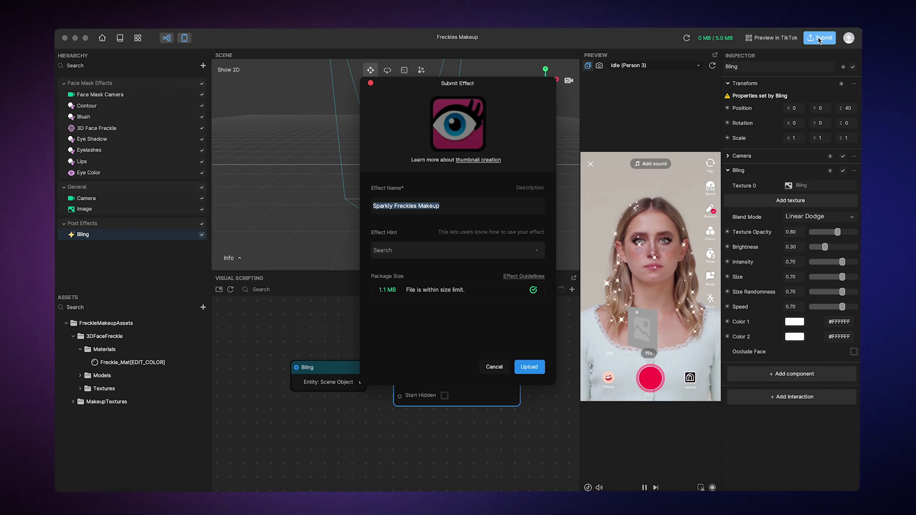
- Apply eye_thumbnail.png from Downloads as the thumbnail and upload Sparkly Freckles Makeup
click(457, 125)
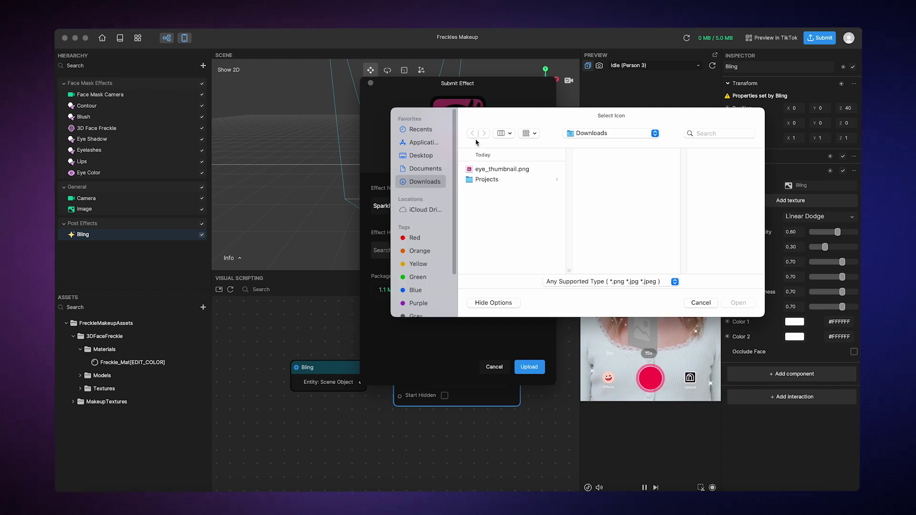
click(486, 169)
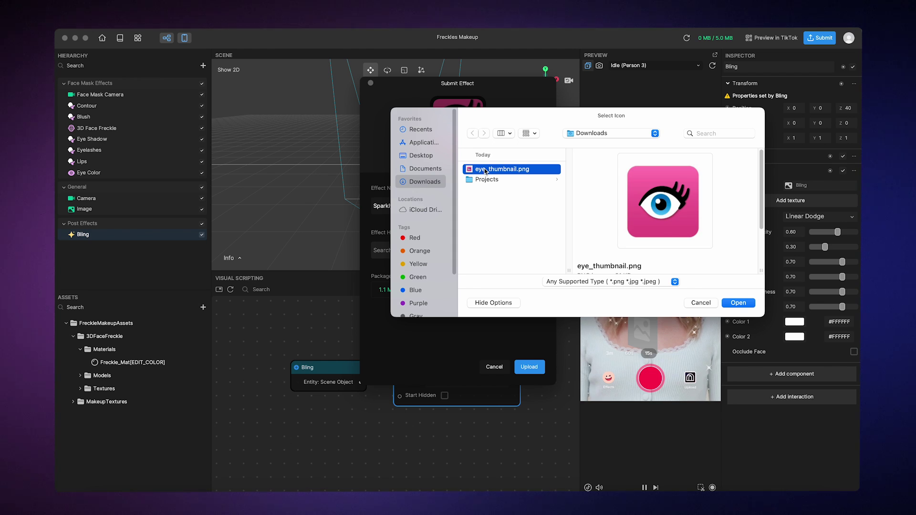
click(738, 303)
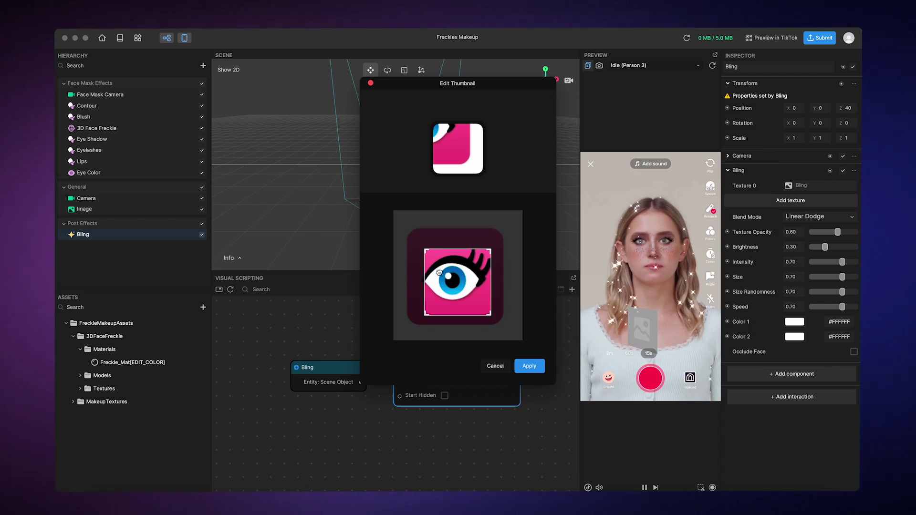
click(521, 366)
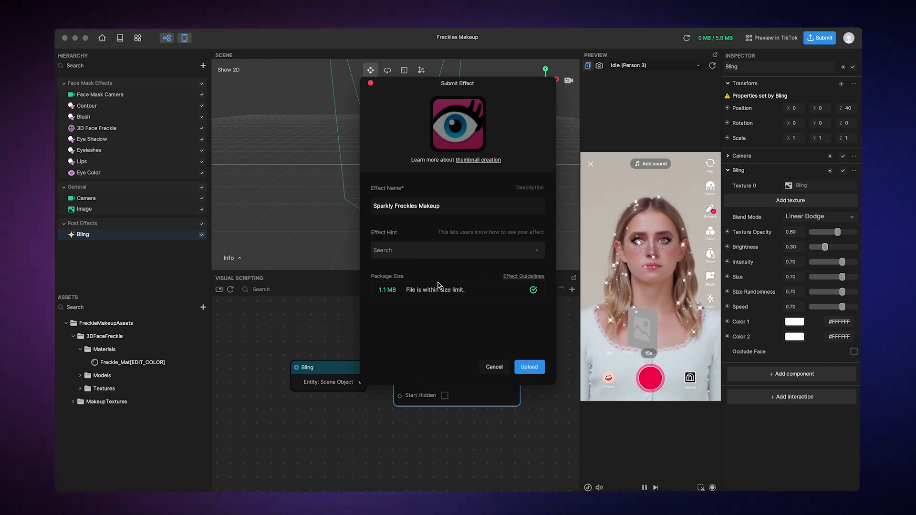
click(526, 371)
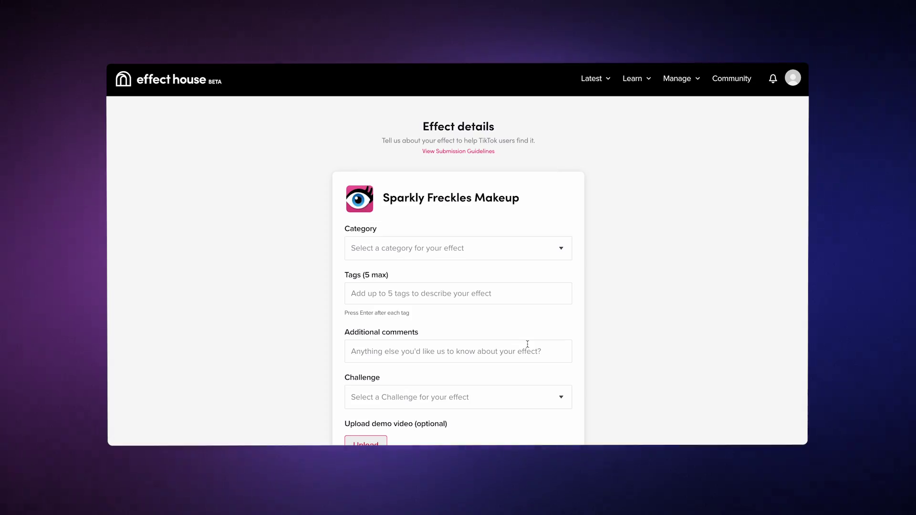
- Set the effect's category to Beauty and add the tag 'sparkle'
click(492, 250)
scroll(480, 310, down, 1)
click(476, 322)
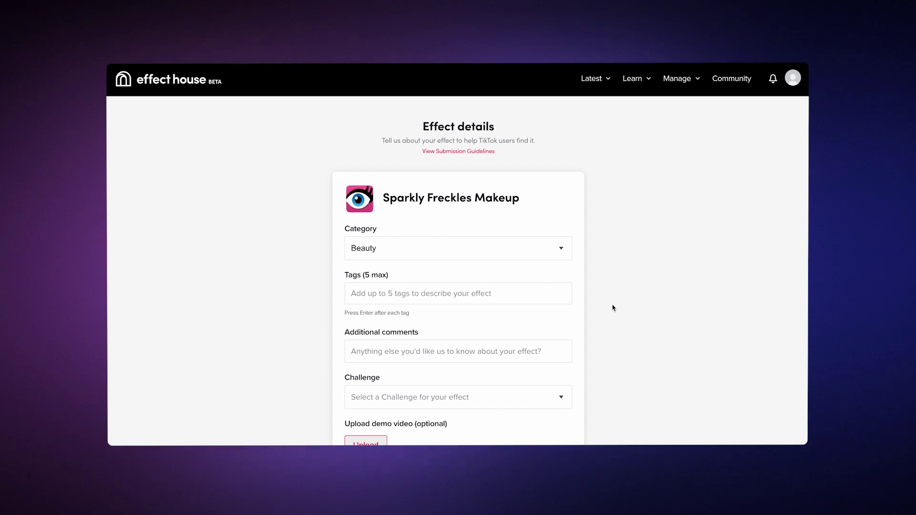
scroll(613, 307, down, 1)
click(490, 238)
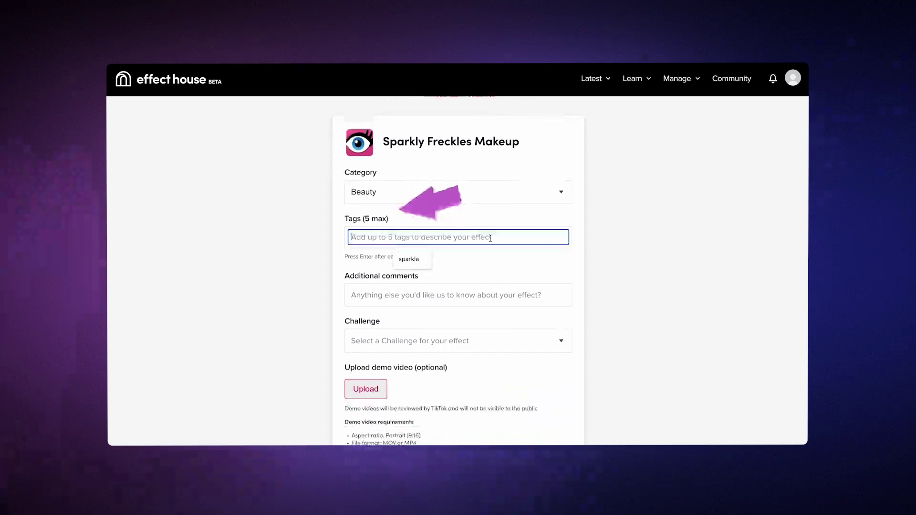
text(sparkle)
key(Return)
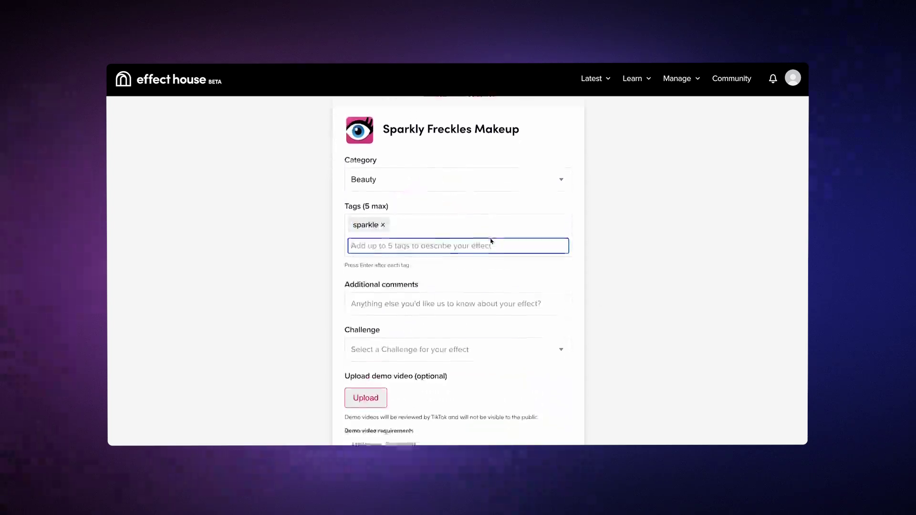
- Leave the Challenge field empty and submit the effect details
scroll(491, 241, down, 1)
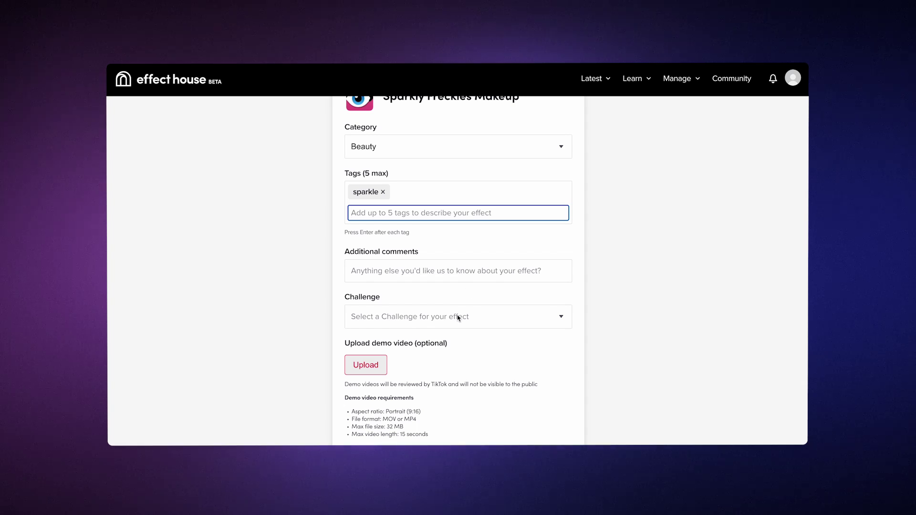
click(458, 318)
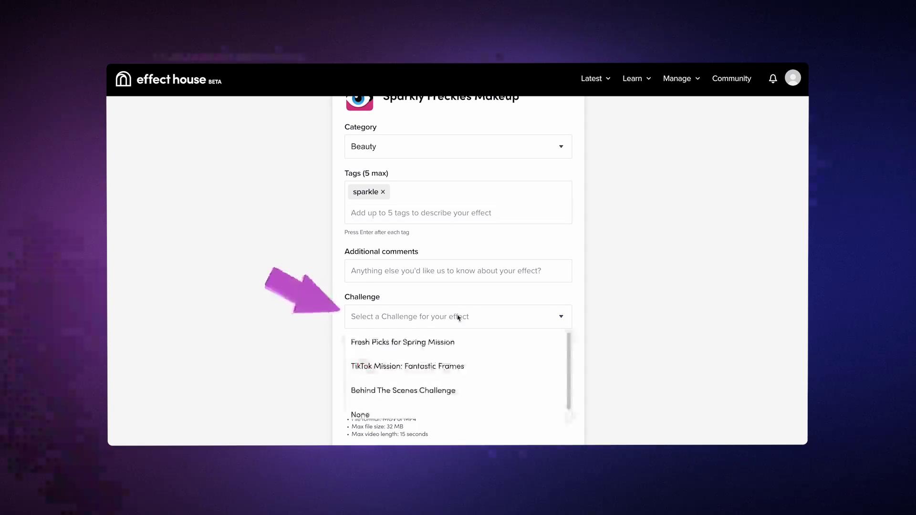
scroll(448, 351, down, 1)
scroll(449, 351, up, 1)
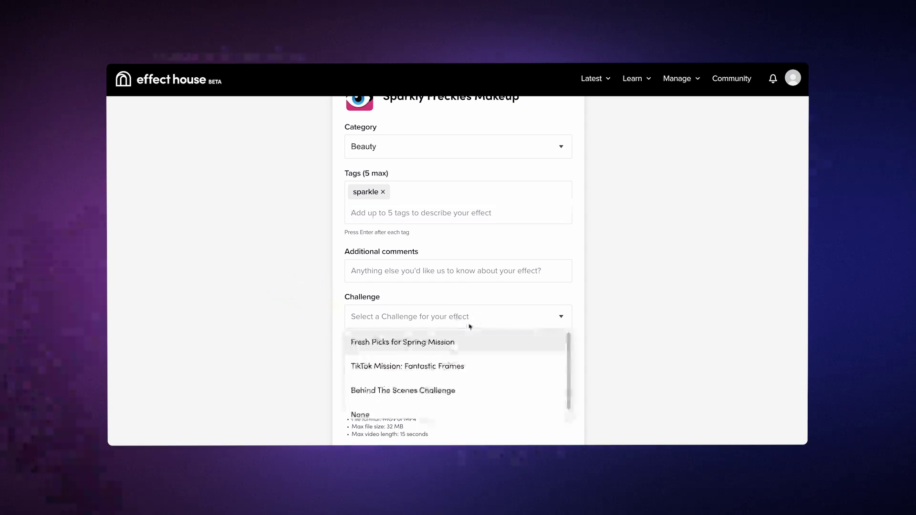
click(484, 317)
scroll(494, 368, down, 2)
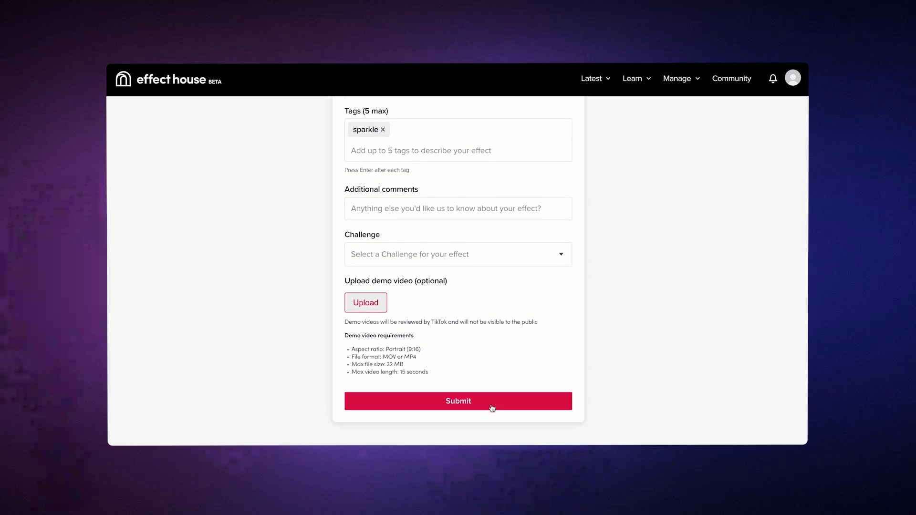
click(492, 406)
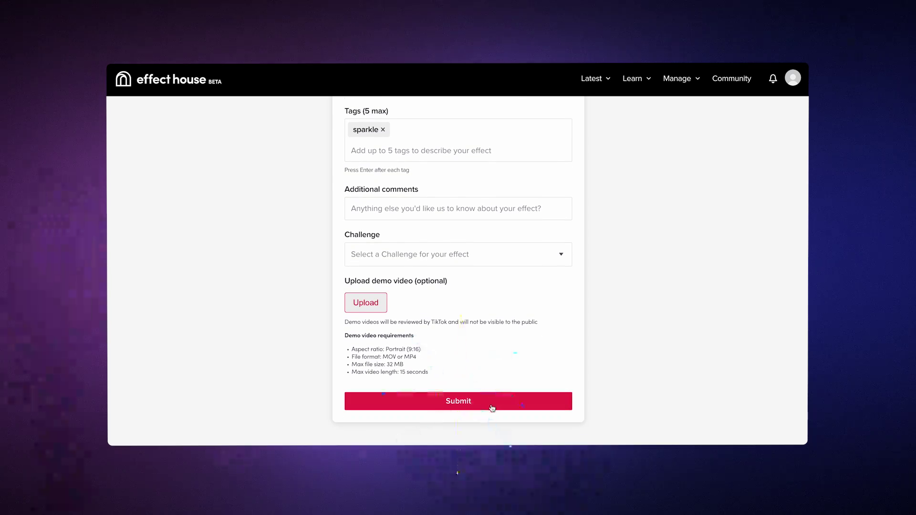